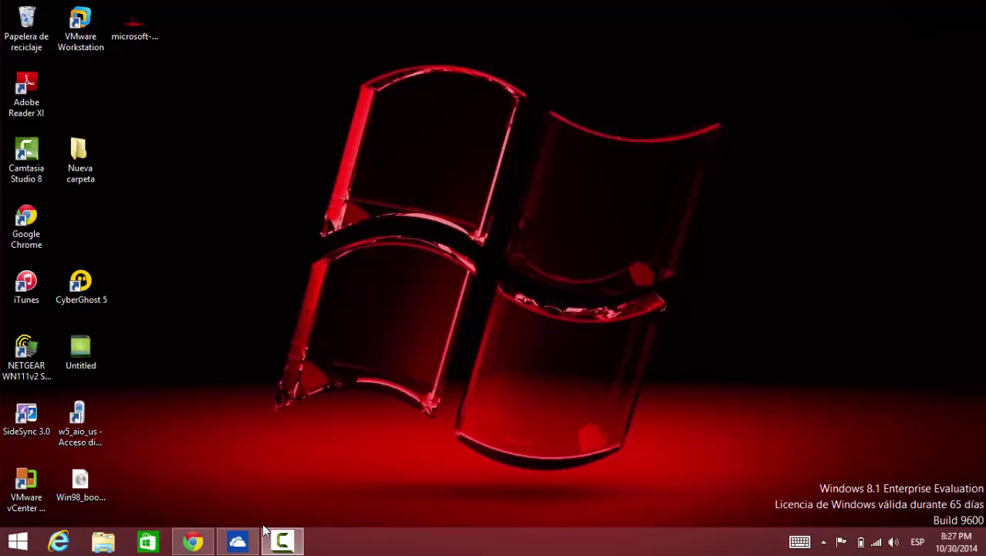
# - Bring Chrome back and go to google.com
pyautogui.click(192, 543)
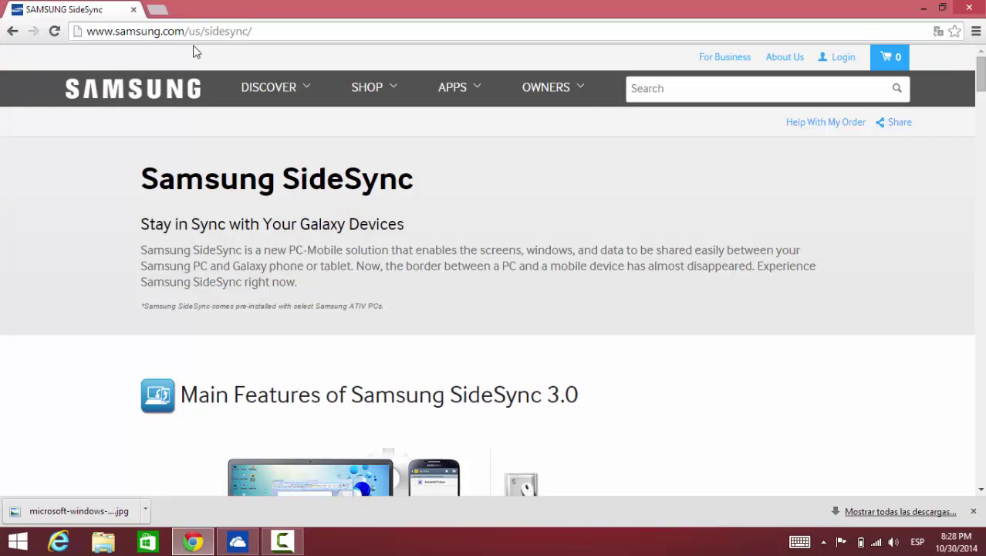
pyautogui.click(247, 31)
pyautogui.write('google.com')
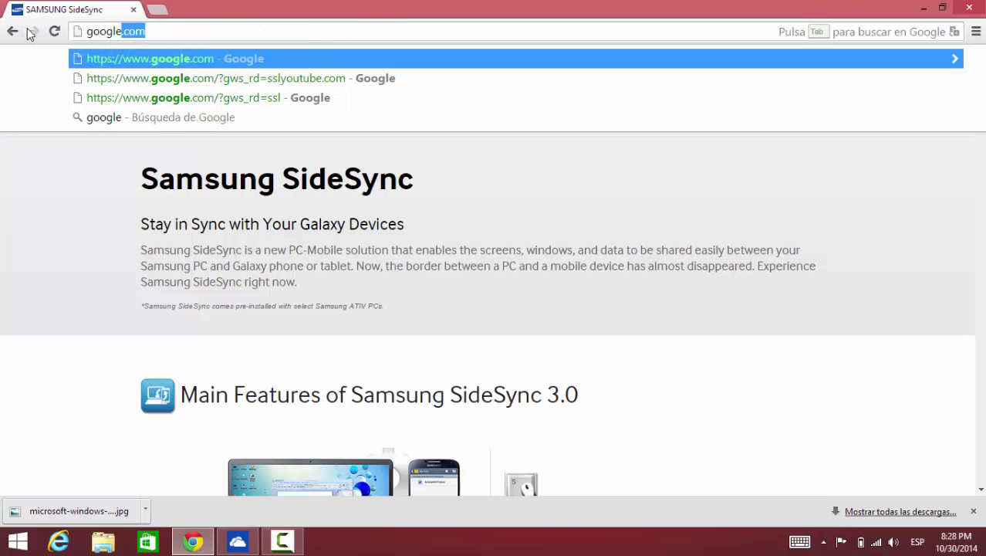
pyautogui.press('Return')
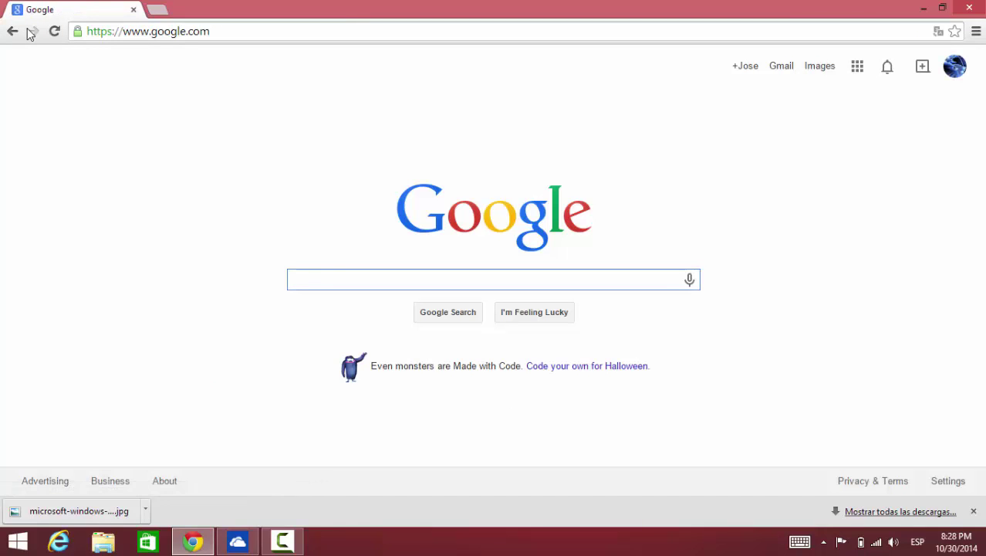
# - Search Google for sidesync and open the Samsung SideSync 3.0 Installation result
pyautogui.write('sidesyb')
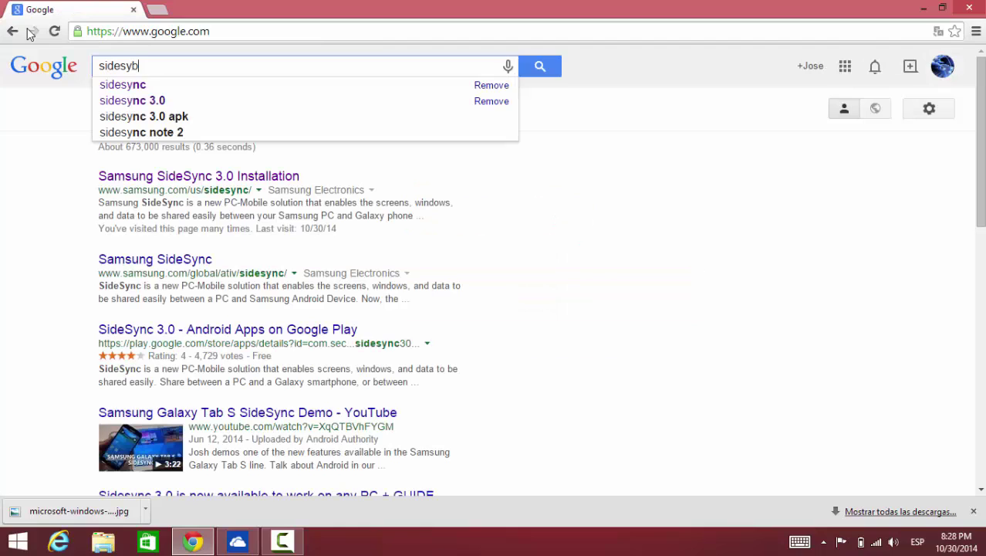
pyautogui.press('Down')
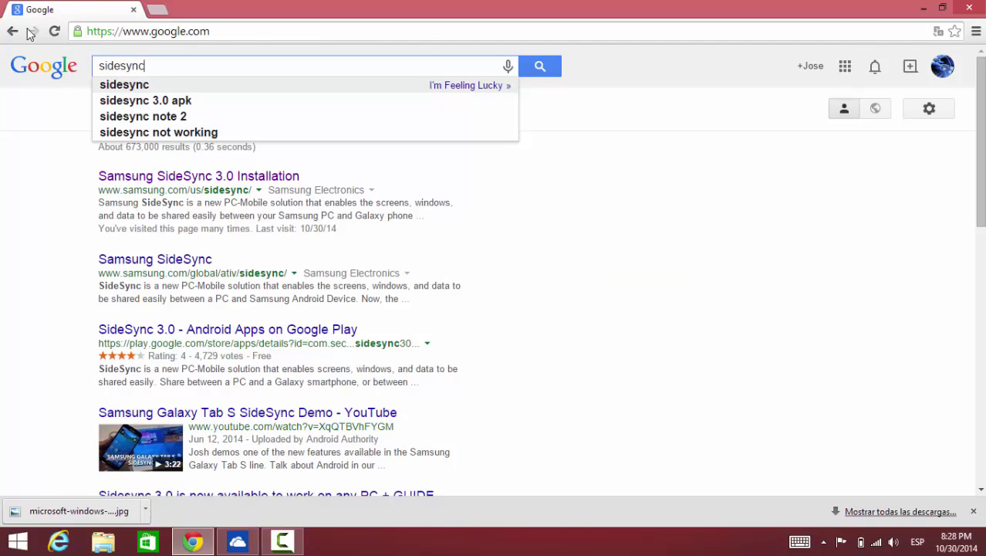
pyautogui.press('Return')
pyautogui.click(230, 176)
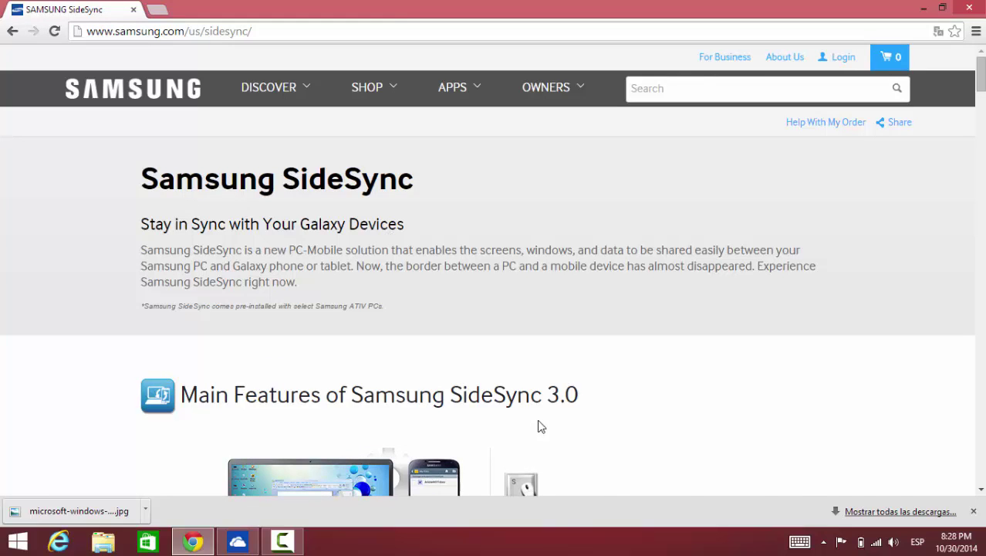
# - Start downloading SideSync for a Windows PC from the Samsung page
pyautogui.scroll(-2, 540, 426)
pyautogui.scroll(-14, 508, 394)
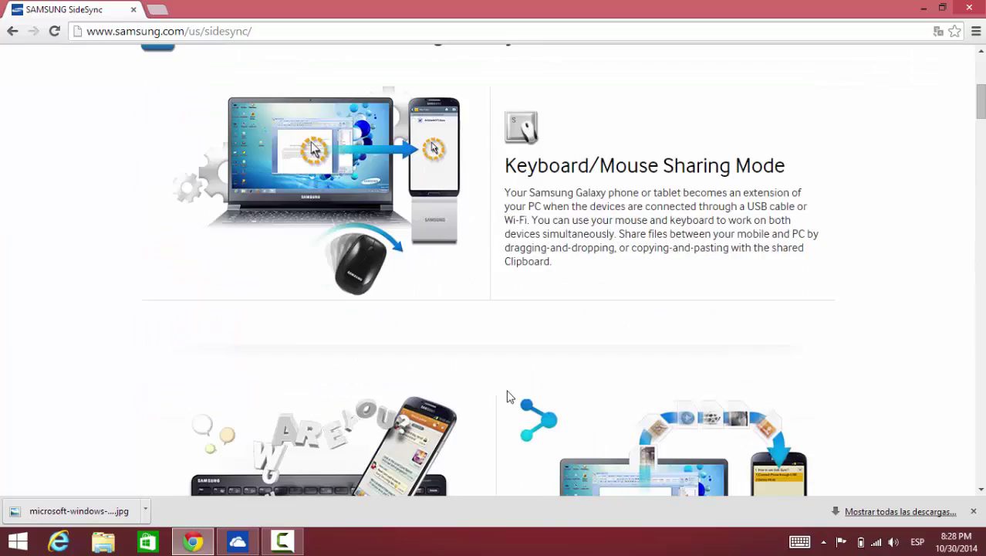
pyautogui.scroll(-5, 507, 398)
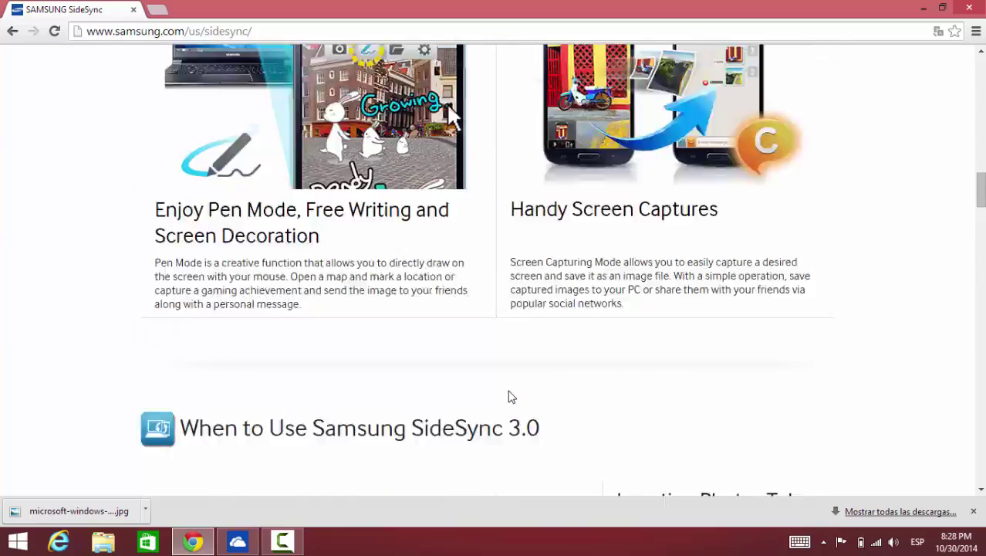
pyautogui.scroll(-16, 509, 396)
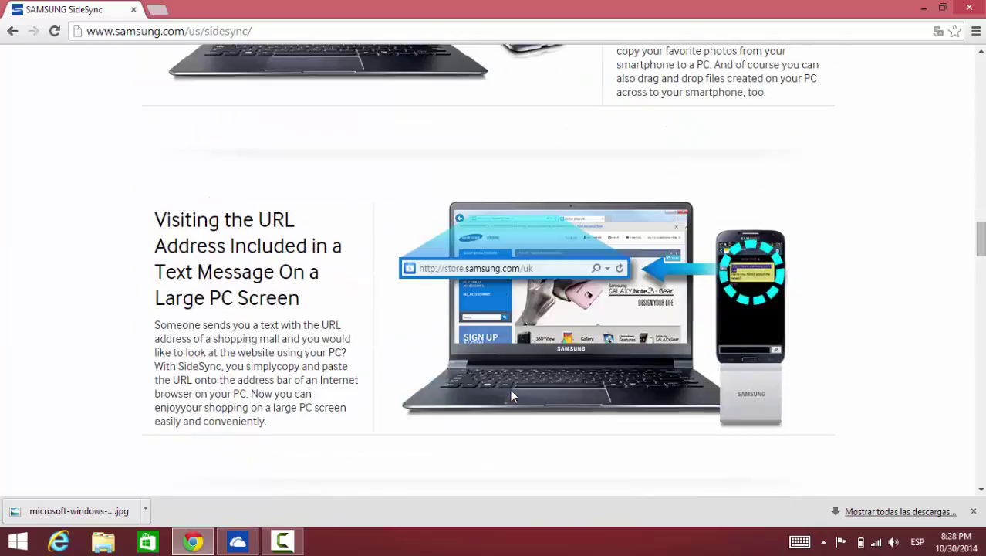
pyautogui.scroll(-3, 525, 396)
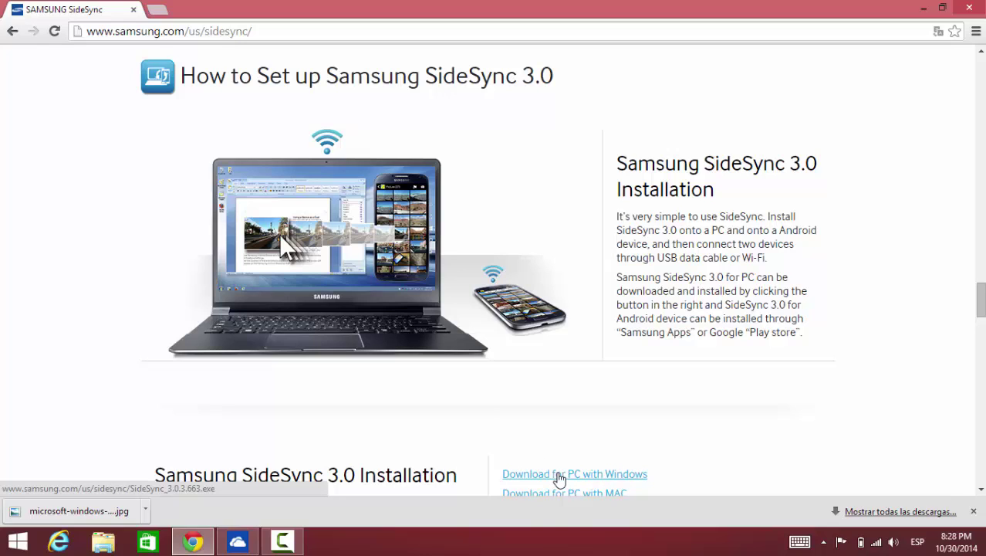
pyautogui.click(559, 475)
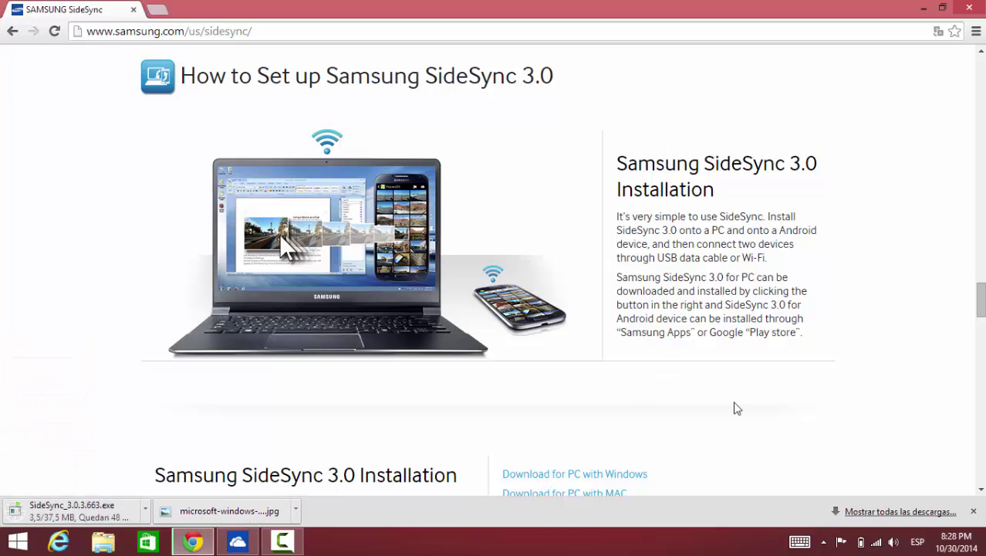
# - Pause the SideSync_3.0.3.663.exe download and quit Chrome despite the unfinished download
pyautogui.click(947, 511)
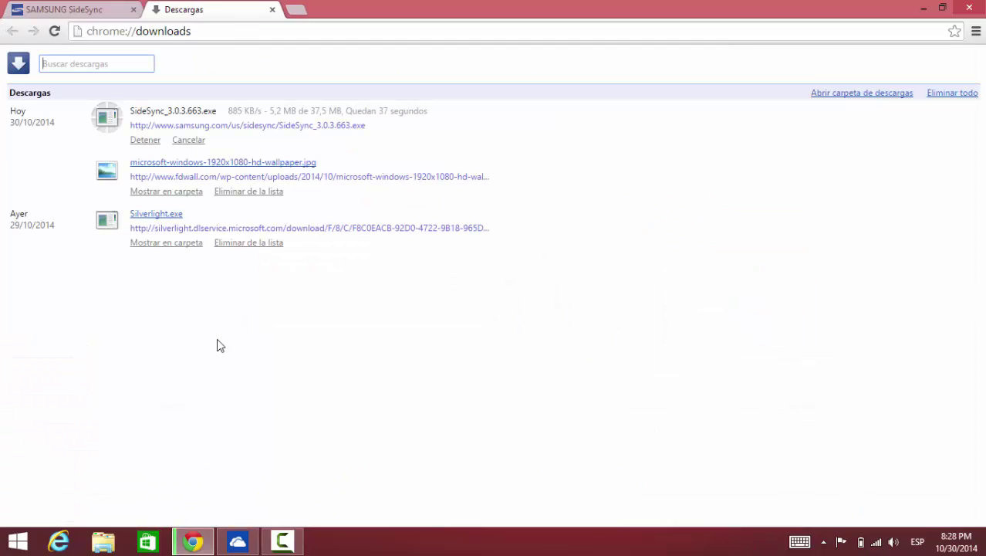
pyautogui.click(145, 142)
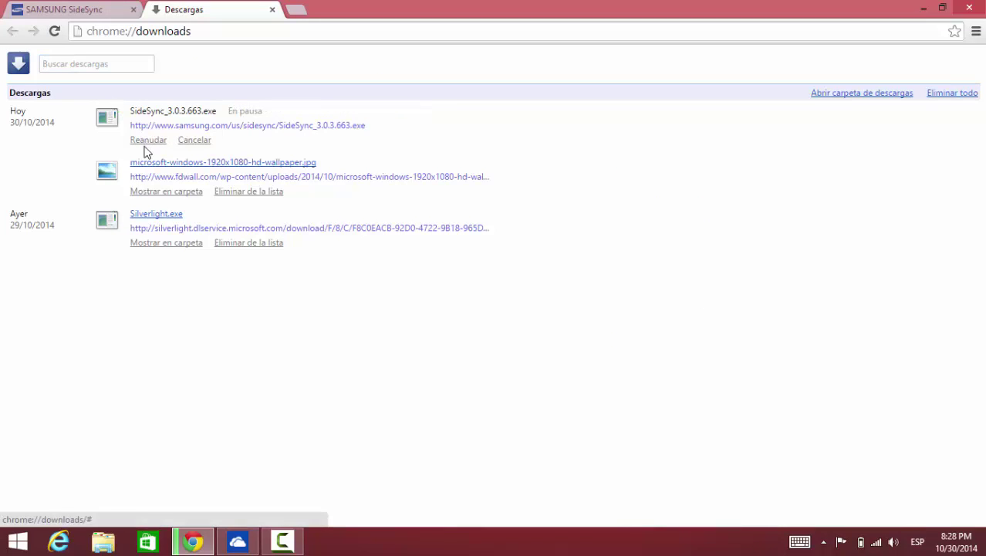
pyautogui.click(974, 12)
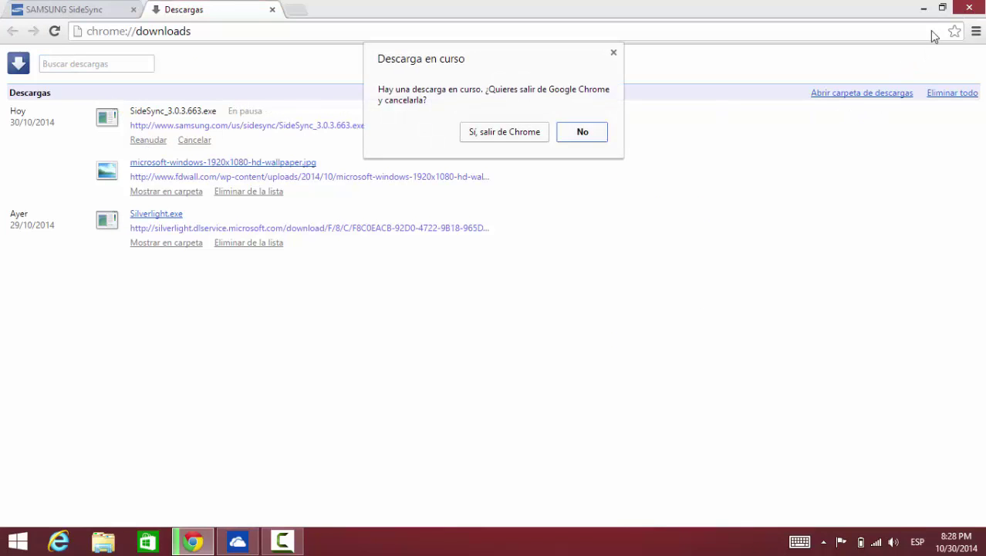
pyautogui.click(531, 134)
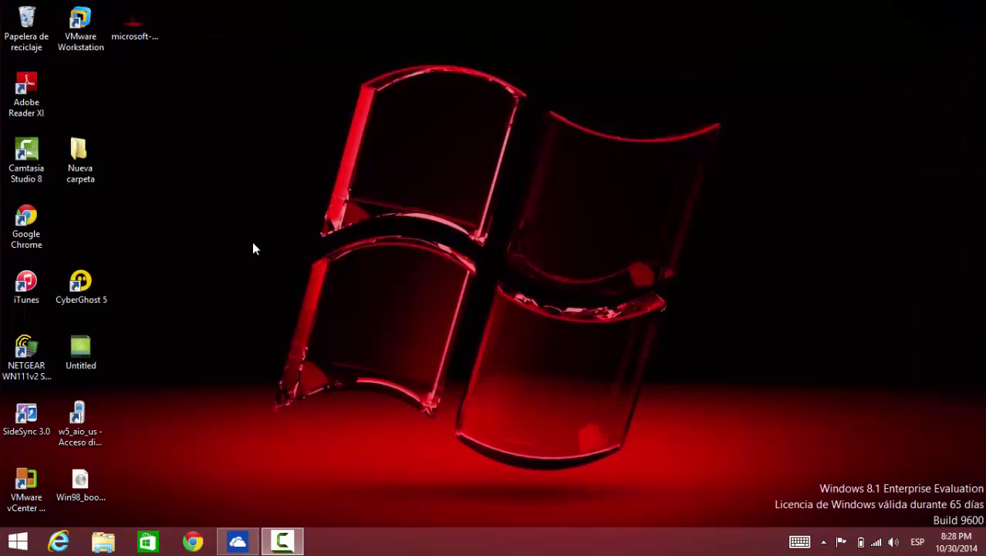
# - Launch SideSync 3.0 from the desktop shortcut and decline the update to 3.0.3.663
pyautogui.doubleClick(27, 434)
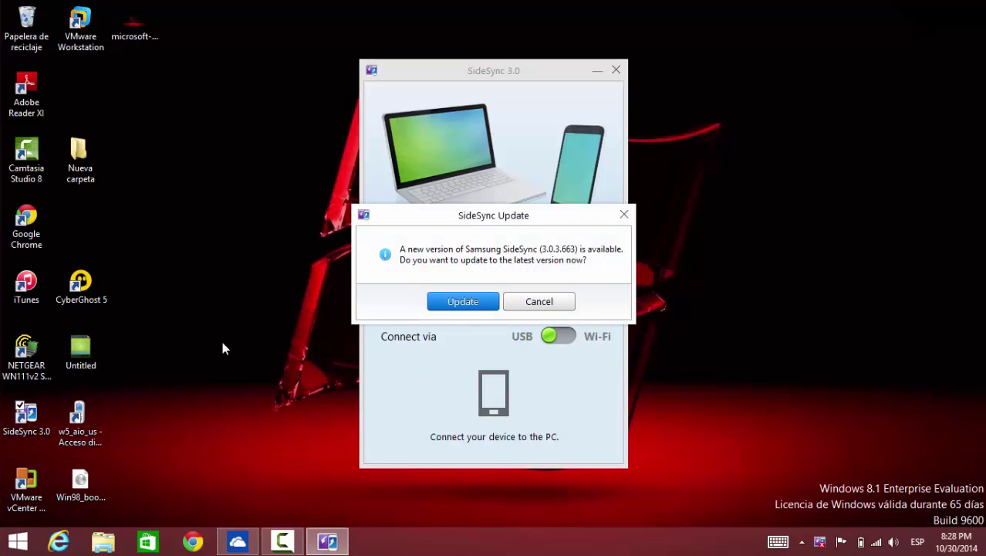
pyautogui.click(539, 303)
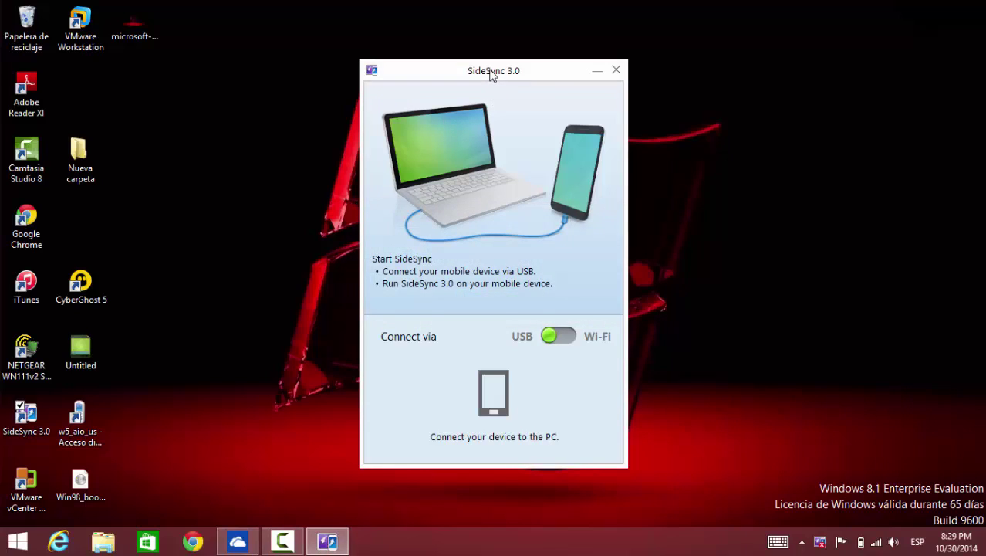
# - Switch SideSync to Wi-Fi and connect to the SAMSUNG-SM-G900A phone
pyautogui.moveTo(490, 71); pyautogui.dragTo(447, 73)
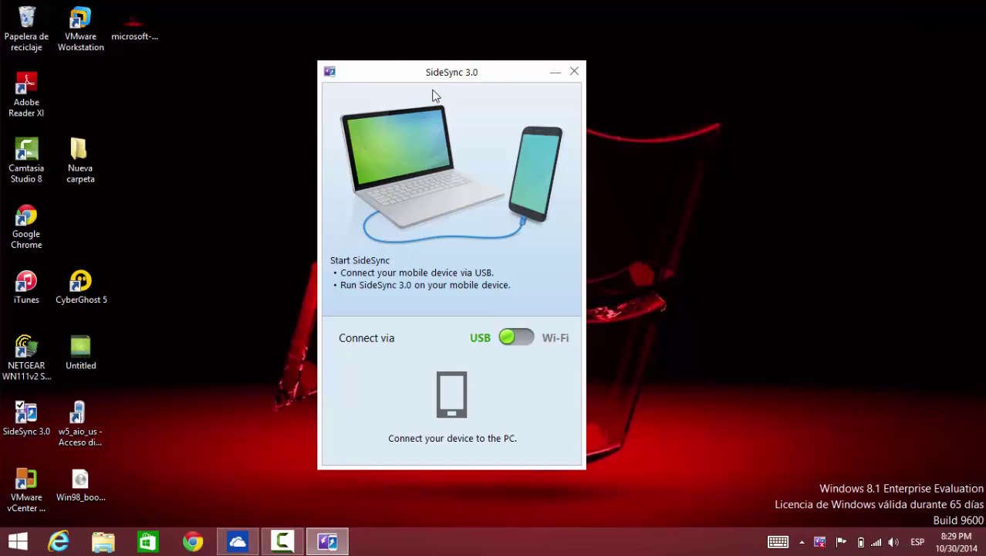
pyautogui.click(508, 341)
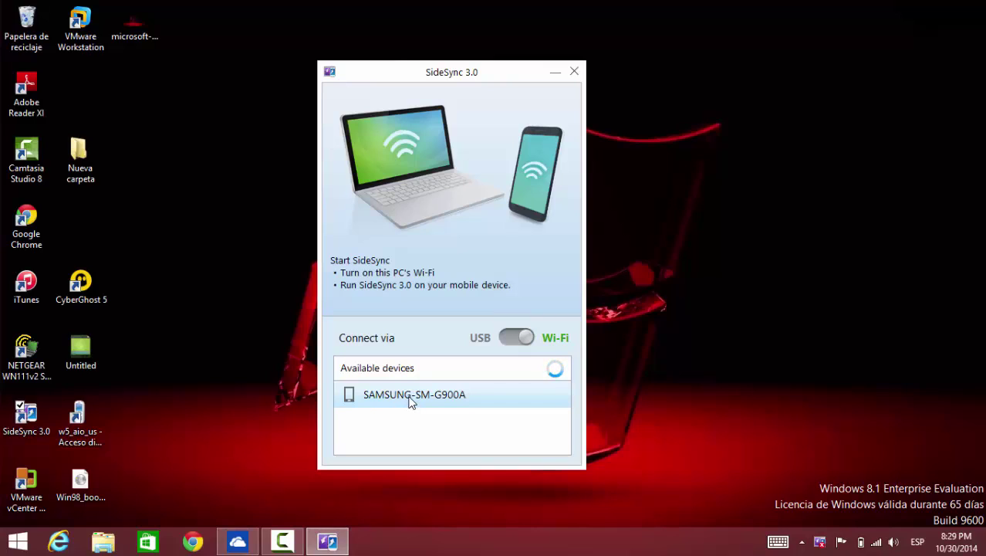
pyautogui.click(412, 397)
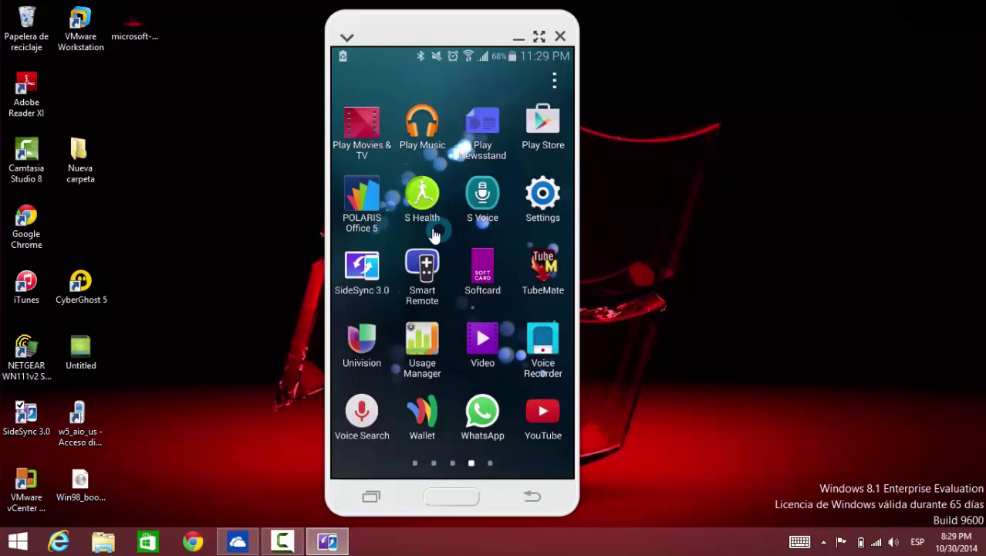
# - Swipe through the mirrored phone's app drawer pages, ending on the Apps page with AdSense, Amazon, Calendar and Chrome
pyautogui.moveTo(405, 195); pyautogui.dragTo(503, 194)
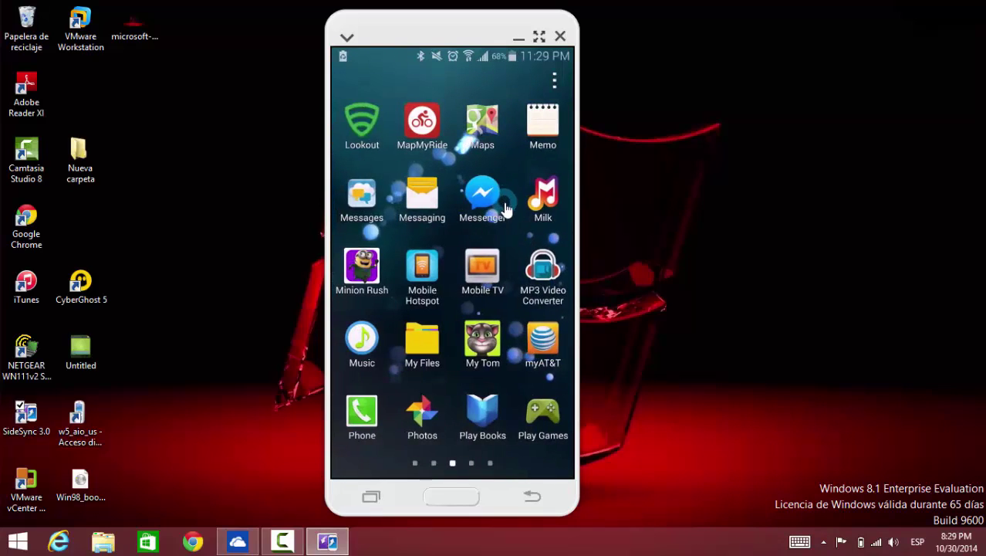
pyautogui.moveTo(552, 262); pyautogui.dragTo(341, 264)
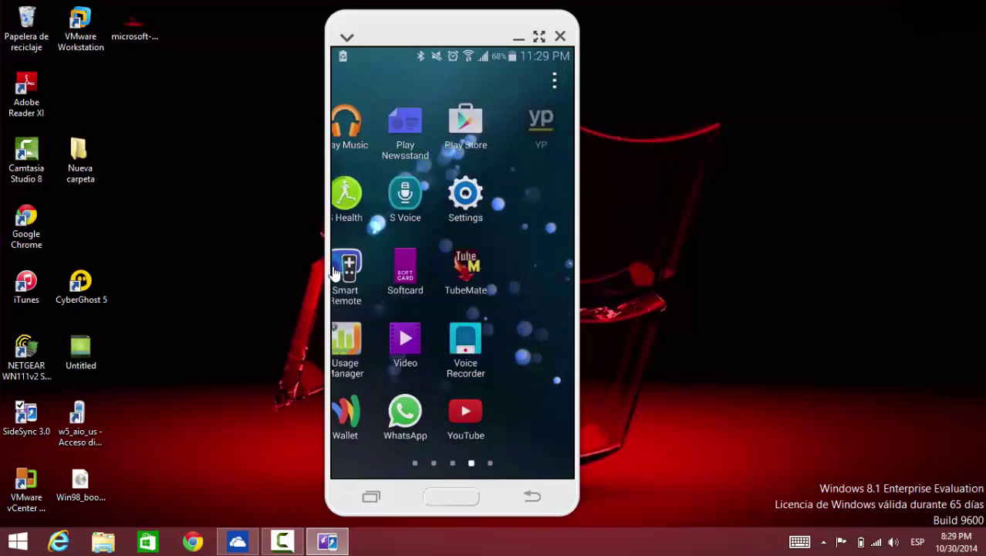
pyautogui.moveTo(462, 279); pyautogui.dragTo(386, 291)
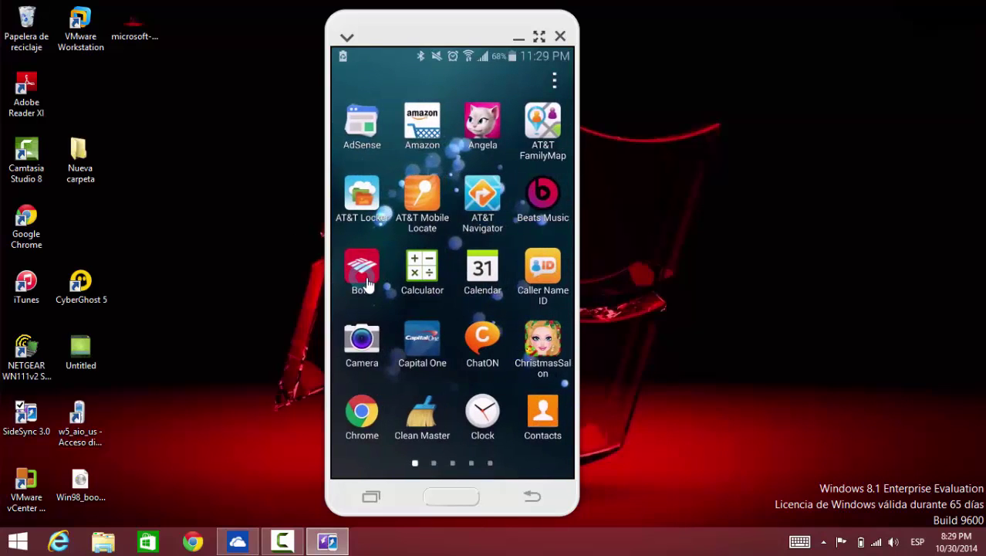
pyautogui.moveTo(463, 290)
pyautogui.mouseDown()
pyautogui.moveTo(389, 290)
pyautogui.moveTo(473, 282)
pyautogui.mouseUp()
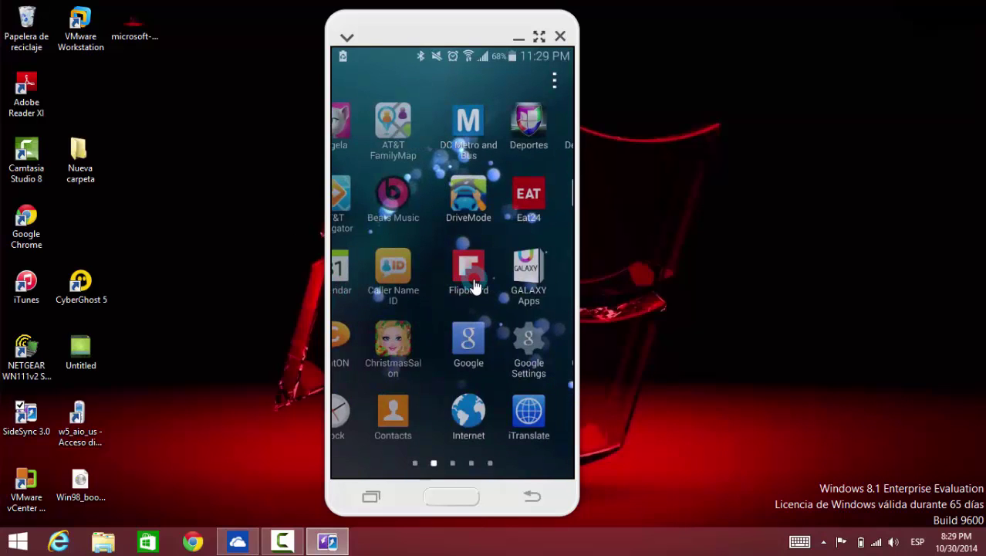
pyautogui.moveTo(363, 293); pyautogui.dragTo(360, 282)
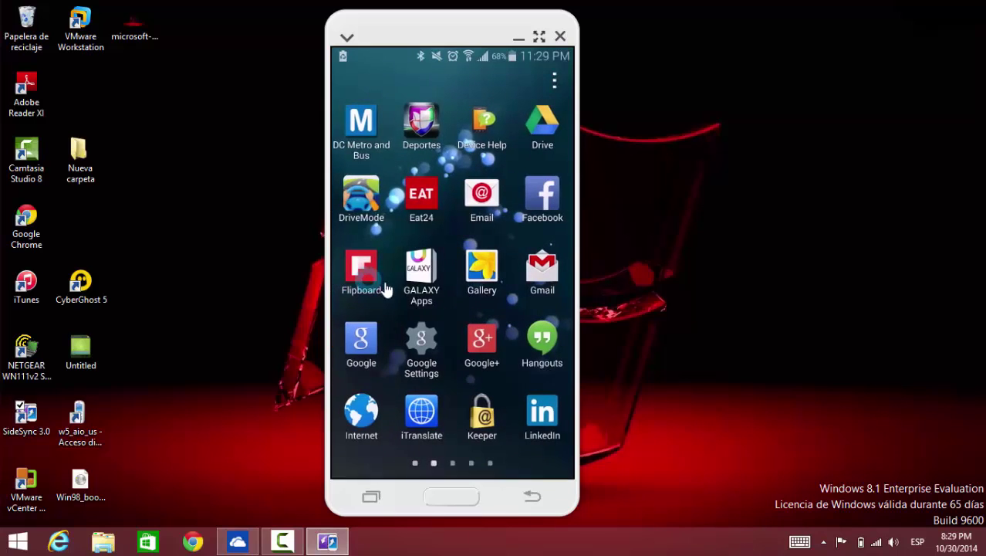
pyautogui.moveTo(429, 284); pyautogui.dragTo(387, 301)
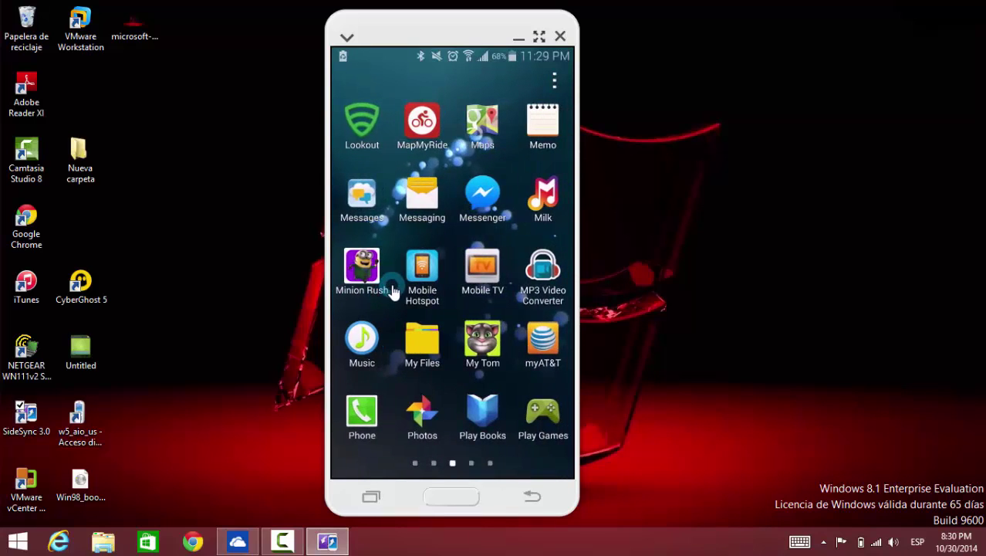
pyautogui.moveTo(447, 346); pyautogui.dragTo(360, 353)
pyautogui.moveTo(415, 369); pyautogui.dragTo(331, 403)
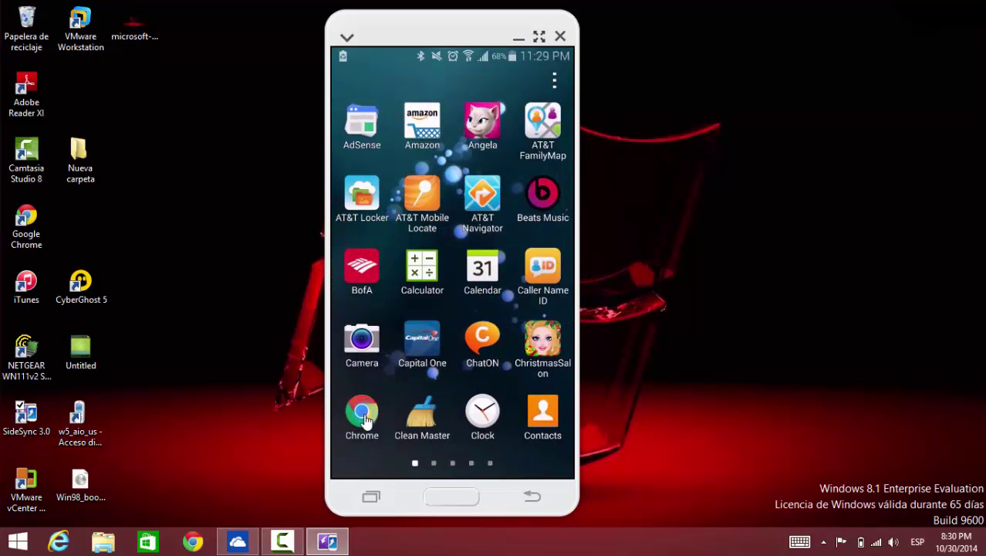
# - Open Chrome on the mirrored phone and load google.com, replacing the old 'las estrellas' search text
pyautogui.click(362, 414)
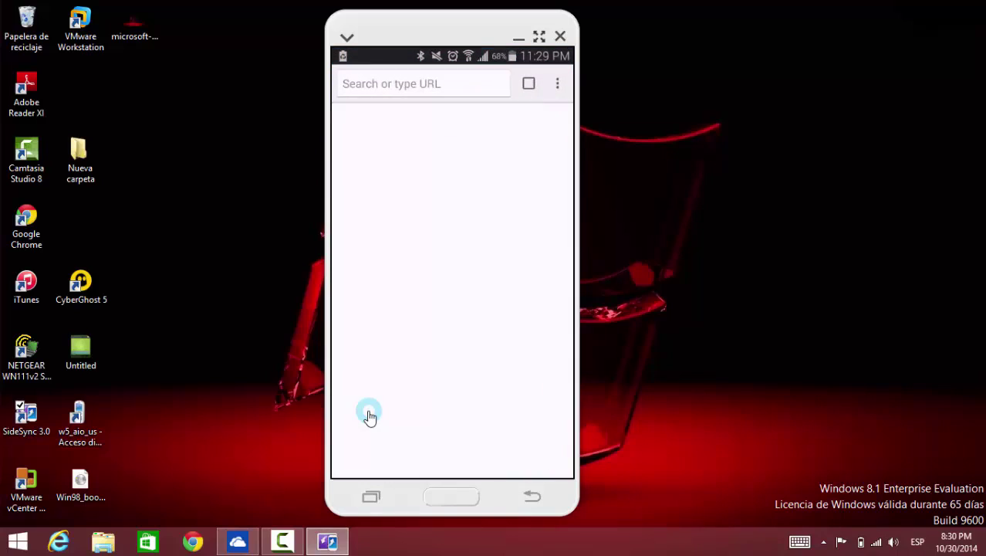
pyautogui.moveTo(368, 414); pyautogui.dragTo(422, 90)
pyautogui.click(421, 89)
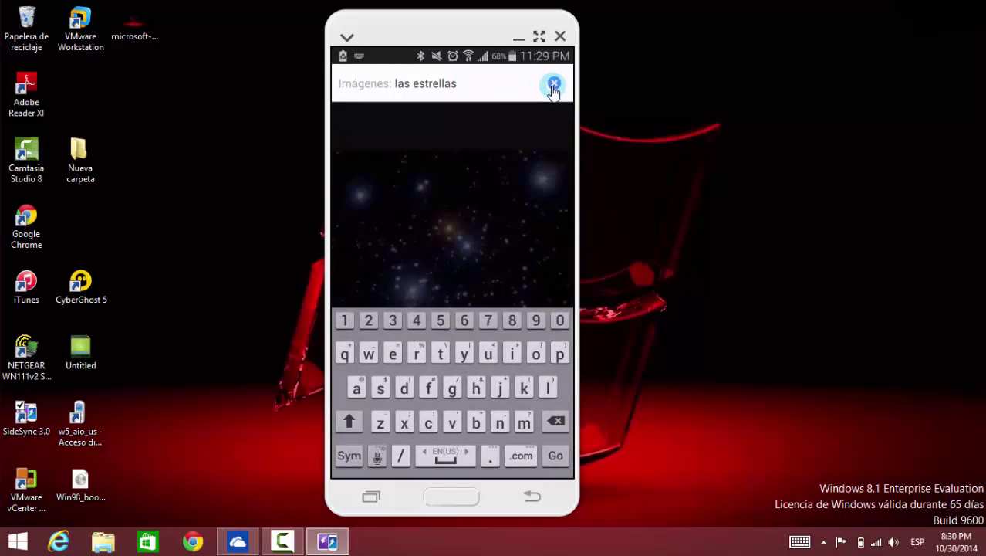
pyautogui.click(554, 85)
pyautogui.write('g')
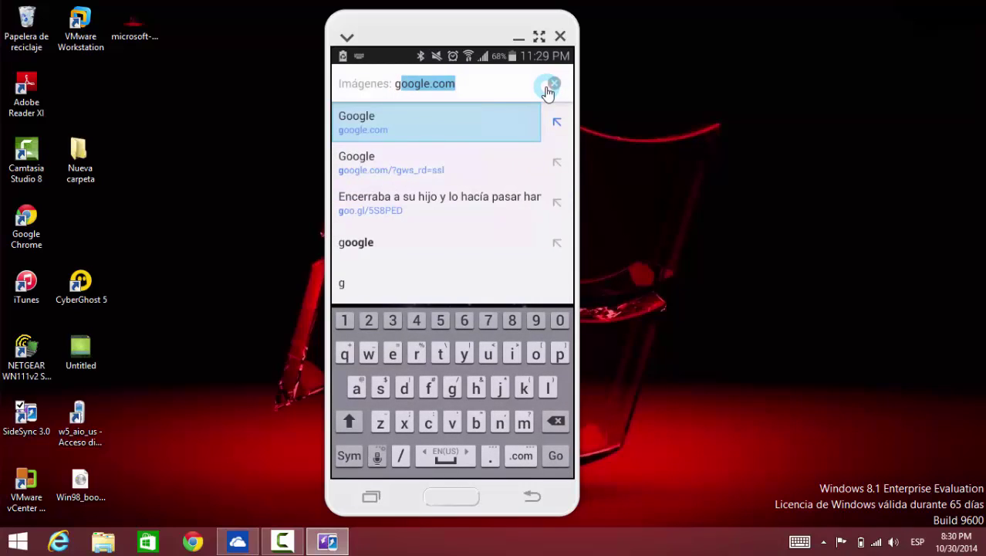
pyautogui.write('oogle.com')
pyautogui.press('Return')
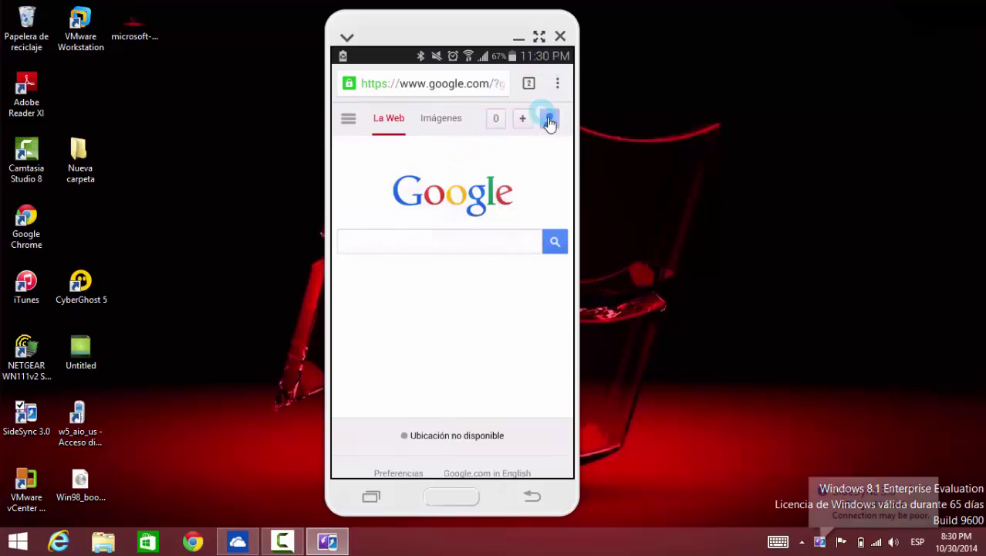
# - Rotate the mirrored phone display to landscape, returning the window from full screen to the desktop
pyautogui.click(539, 38)
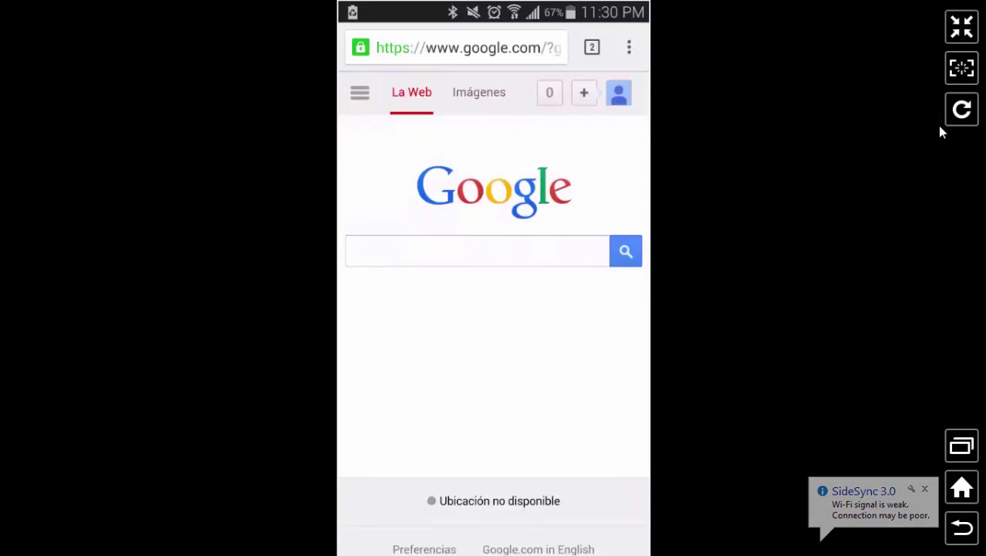
pyautogui.click(961, 119)
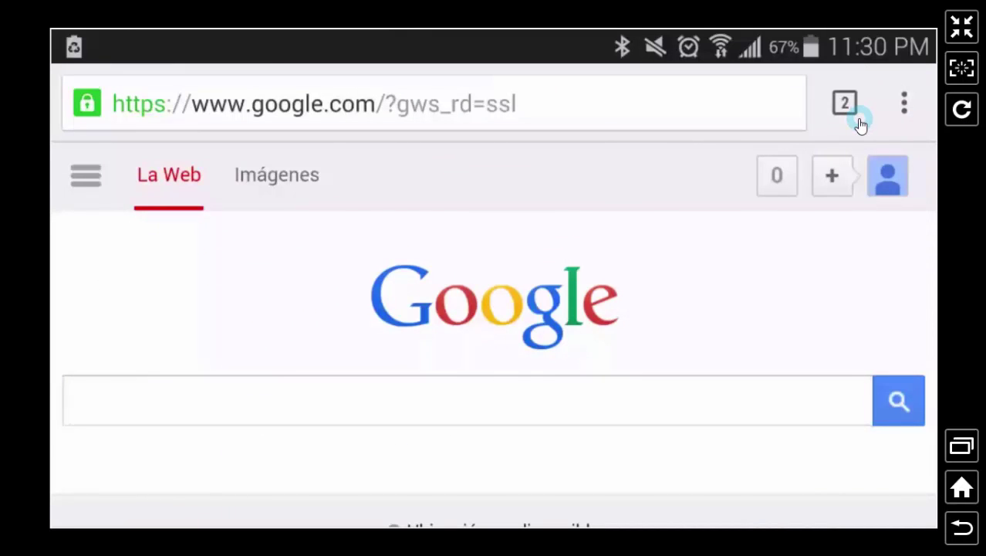
pyautogui.click(962, 28)
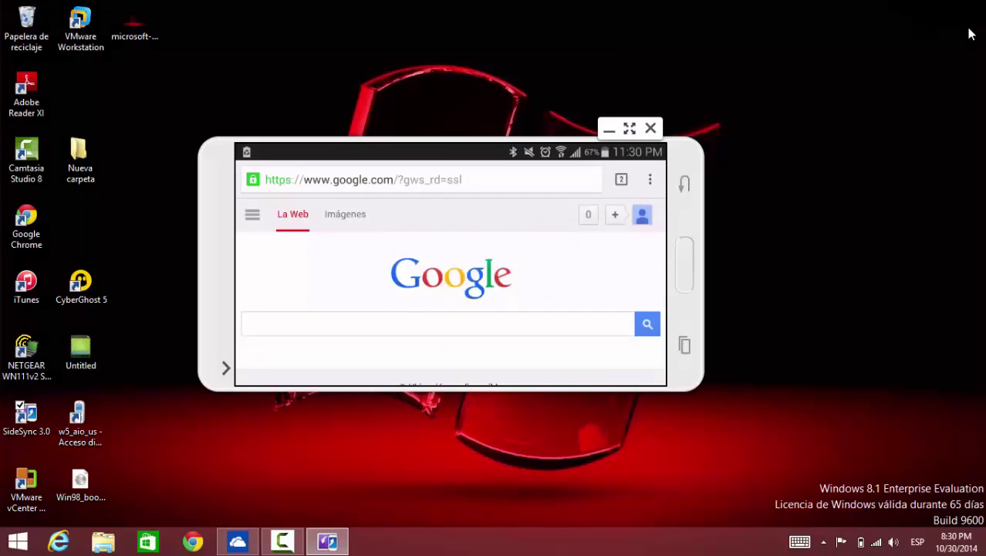